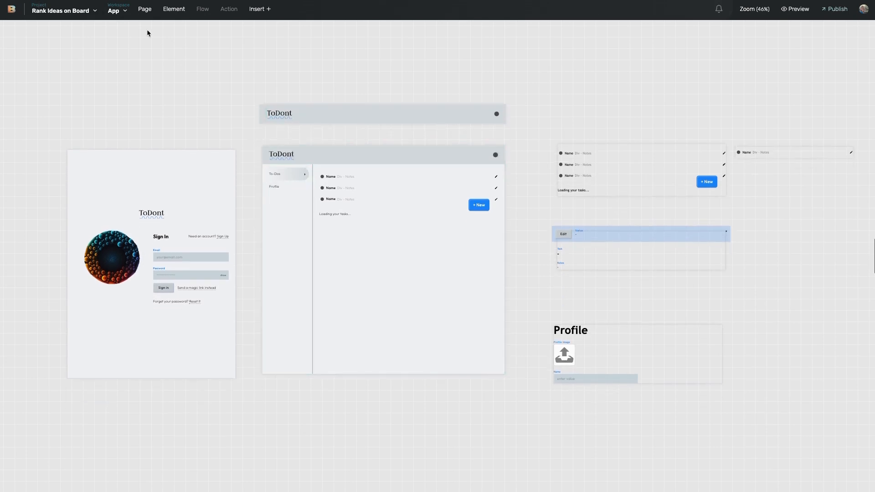
Open the project's data collections and create a new collection named Board.
{"action": "left_click", "coordinate": [117, 13]}
{"action": "left_click", "coordinate": [76, 48]}
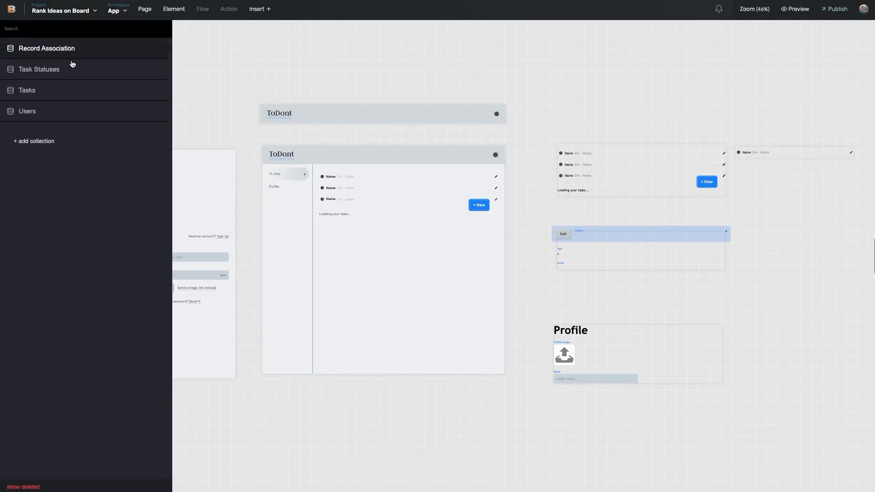
{"action": "left_click", "coordinate": [43, 140]}
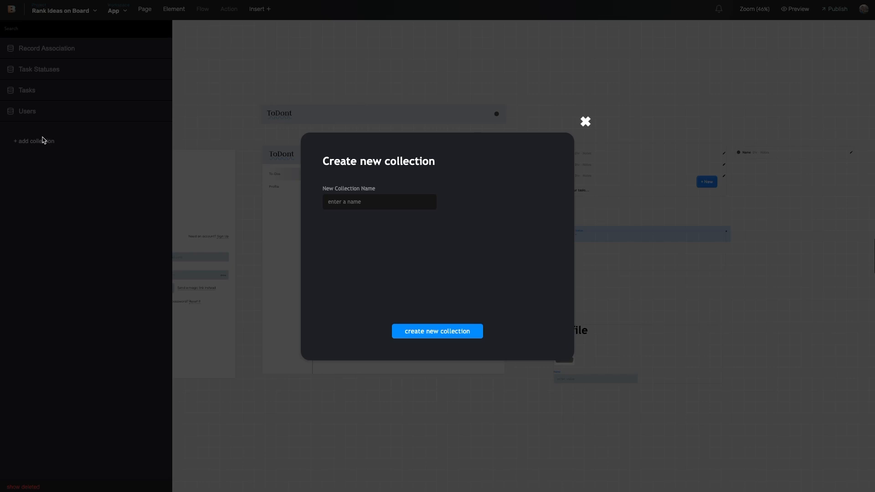
{"action": "type", "text": "Board"}
{"action": "left_click", "coordinate": [430, 331]}
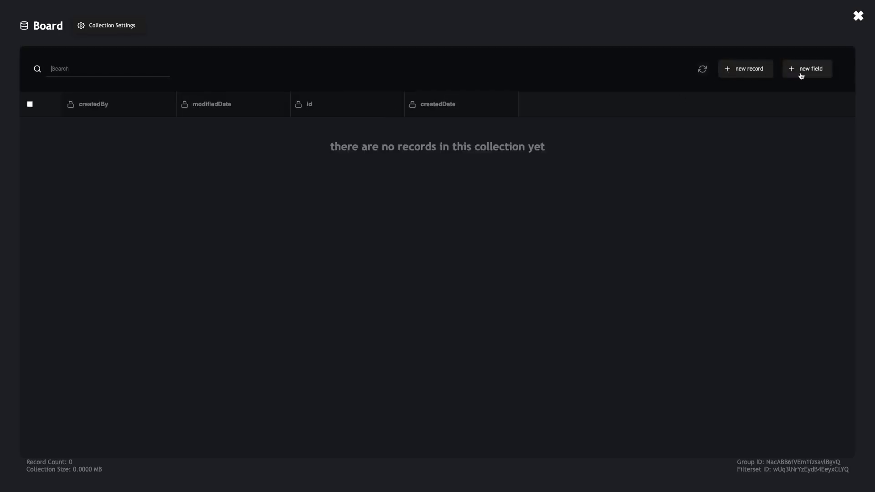
Add the single-line text fields Board Name and Board Description to the Board collection and close it.
{"action": "left_click", "coordinate": [797, 70]}
{"action": "type", "text": "Board Name"}
{"action": "left_click", "coordinate": [383, 277]}
{"action": "left_click", "coordinate": [809, 71]}
{"action": "type", "text": "Board Description"}
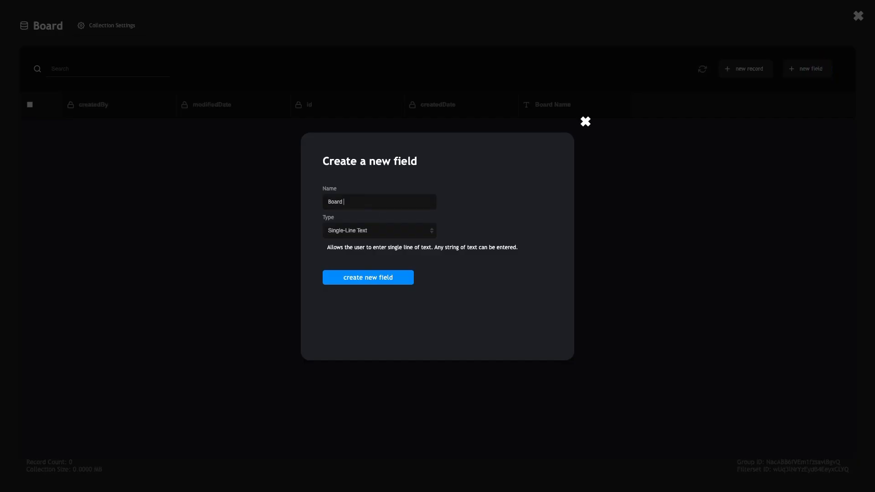
{"action": "left_click", "coordinate": [372, 283]}
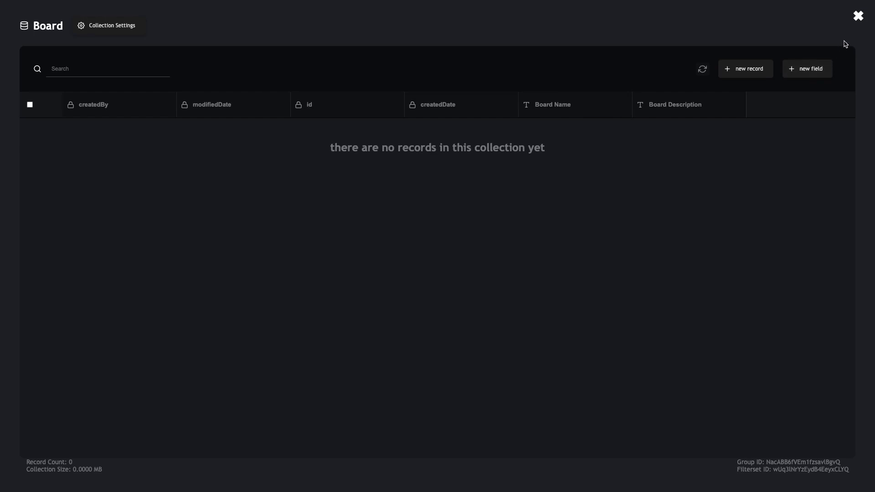
{"action": "left_click", "coordinate": [857, 16]}
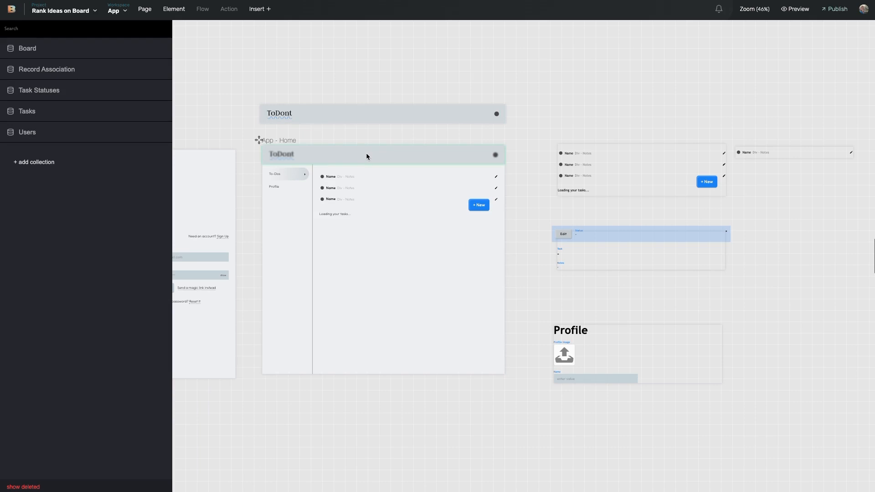
Enable user restrictions for the Board collection with the access type Owner/Creator Only.
{"action": "left_click", "coordinate": [41, 49]}
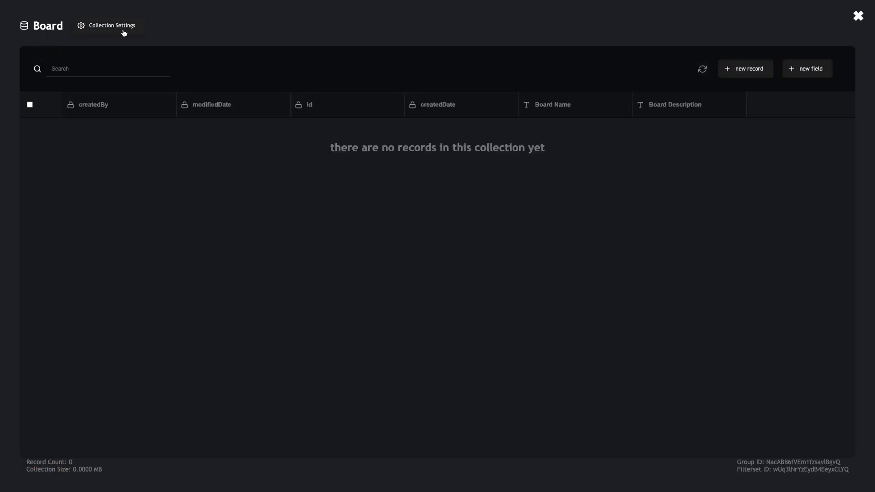
{"action": "left_click", "coordinate": [123, 32]}
{"action": "left_click", "coordinate": [301, 304]}
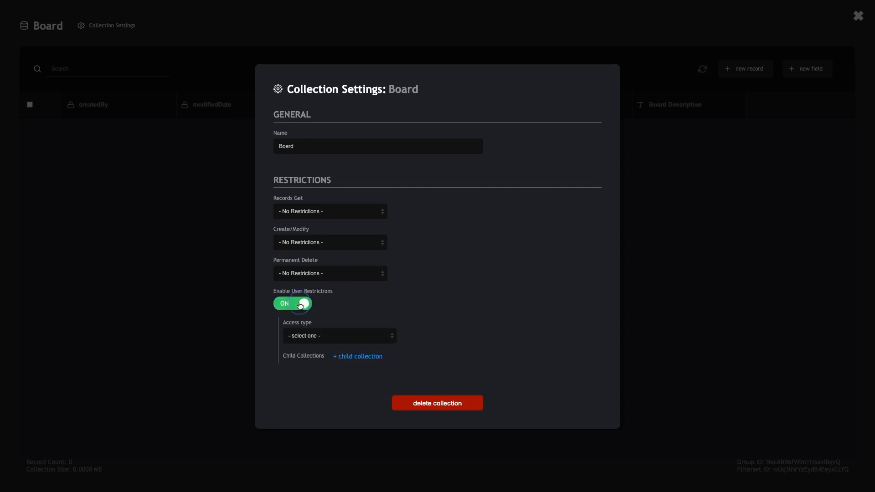
{"action": "left_click", "coordinate": [347, 335]}
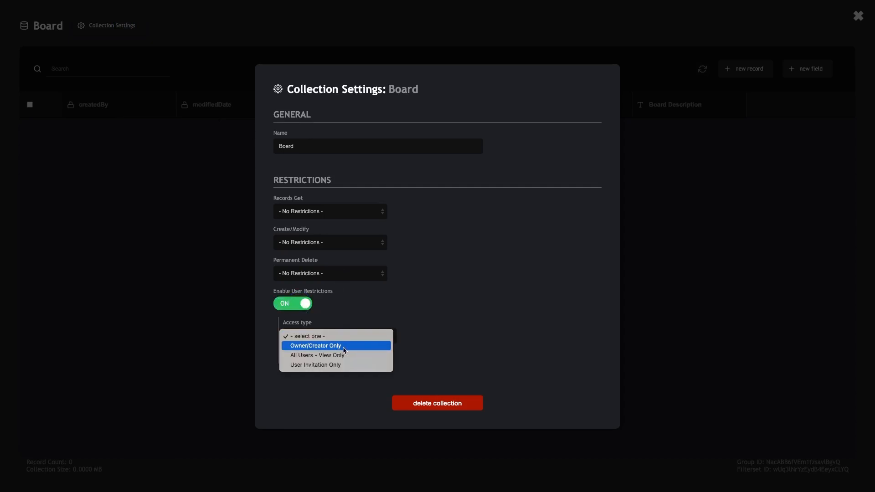
{"action": "left_click", "coordinate": [343, 349]}
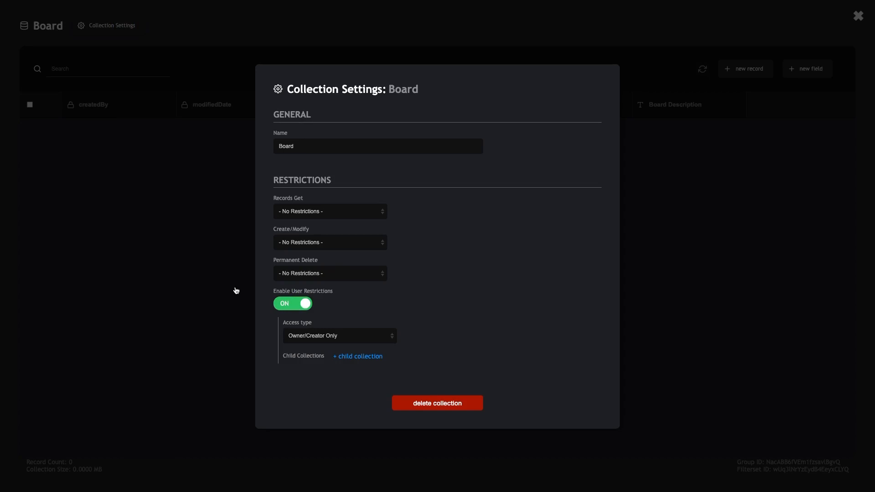
{"action": "left_click", "coordinate": [225, 240]}
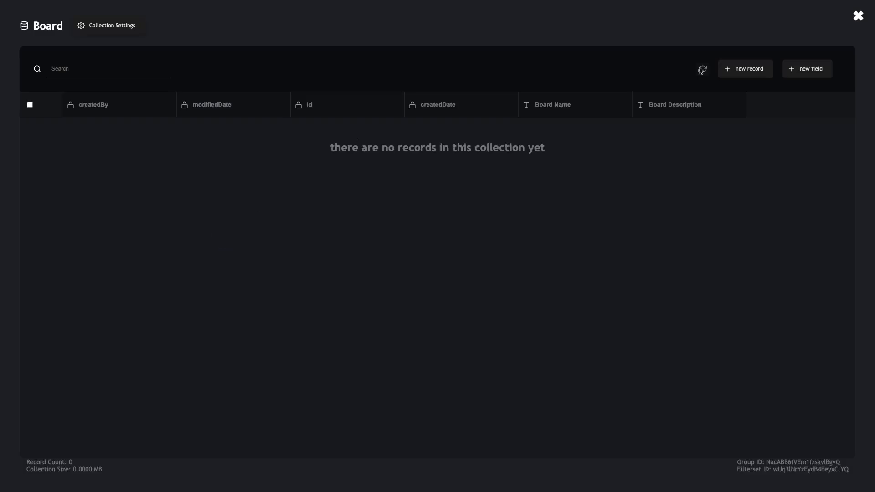
{"action": "left_click", "coordinate": [857, 17]}
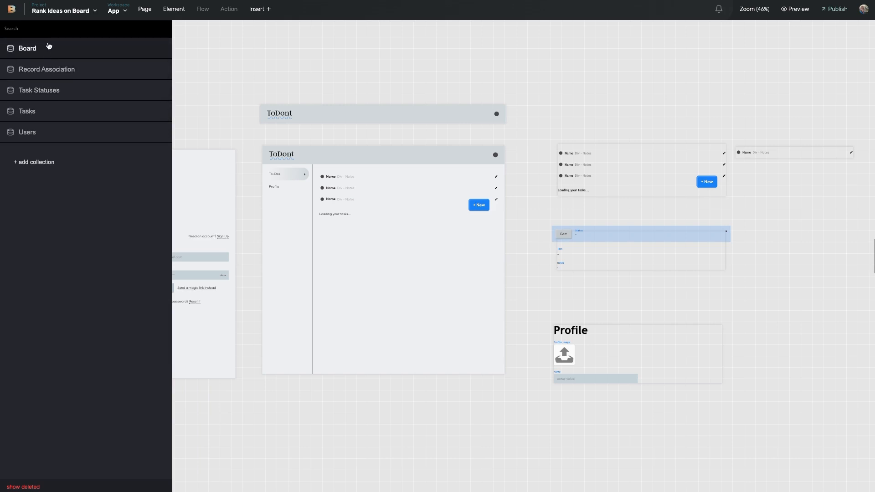
Create a new collection named Ideas.
{"action": "left_click", "coordinate": [39, 159]}
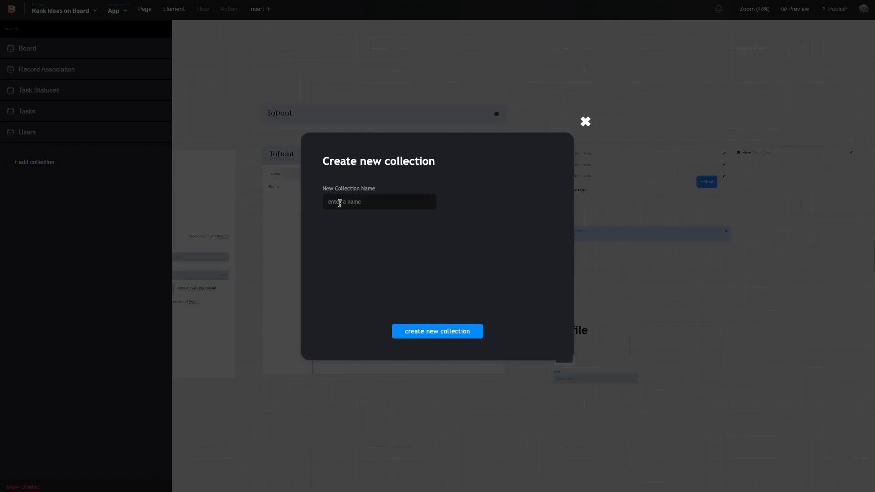
{"action": "type", "text": "Ideas"}
{"action": "left_click", "coordinate": [430, 334]}
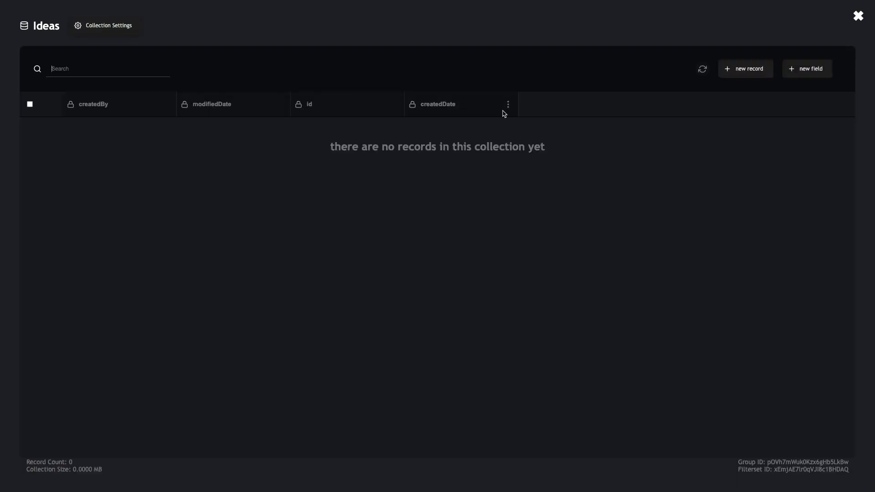
Add the single-line text fields Idea Name, Idea Description and Idea Score to the Ideas collection.
{"action": "left_click", "coordinate": [802, 71]}
{"action": "type", "text": "Idea Name"}
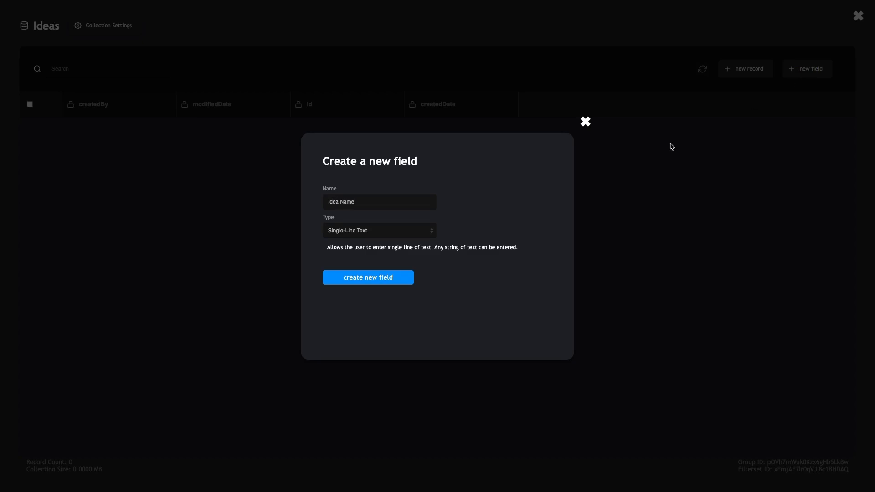
{"action": "left_click", "coordinate": [386, 273]}
{"action": "left_click", "coordinate": [824, 69]}
{"action": "type", "text": "IDea"}
{"action": "left_click", "coordinate": [367, 275]}
{"action": "left_click", "coordinate": [817, 69]}
{"action": "type", "text": "Idea Score"}
{"action": "left_click", "coordinate": [378, 275]}
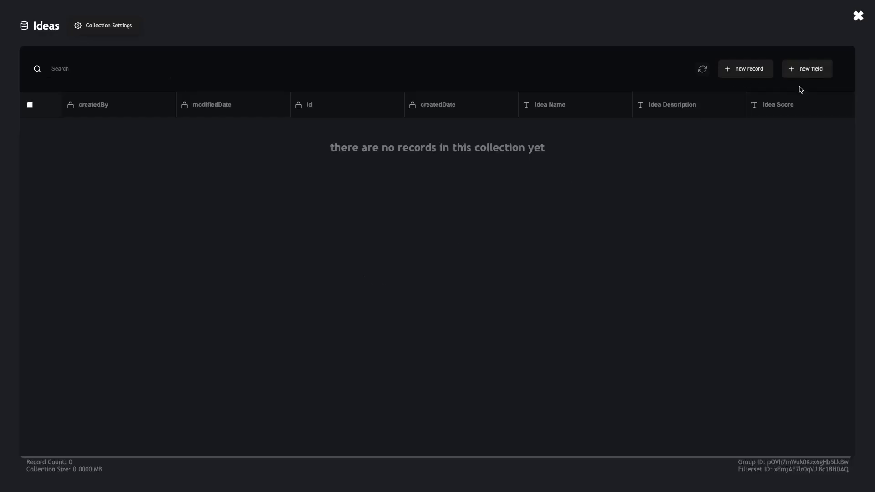
Change the field type of Idea Score to Number.
{"action": "left_click", "coordinate": [849, 105]}
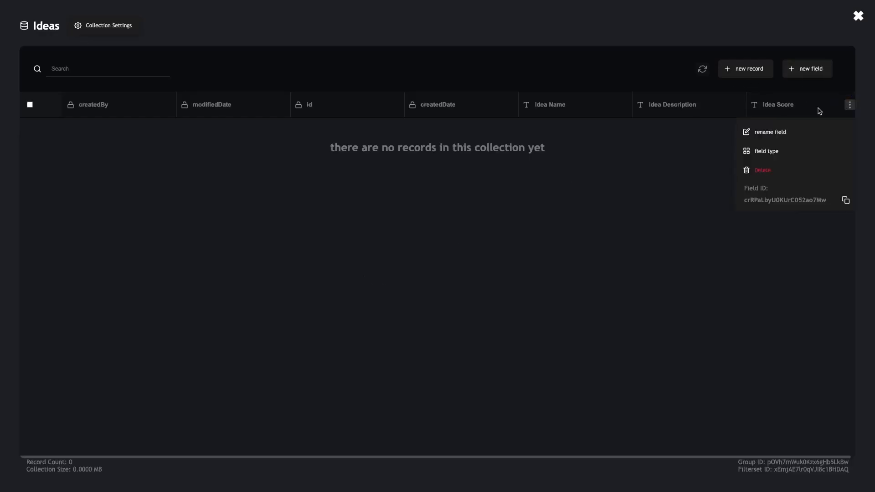
{"action": "left_click", "coordinate": [780, 152]}
{"action": "left_click", "coordinate": [772, 135]}
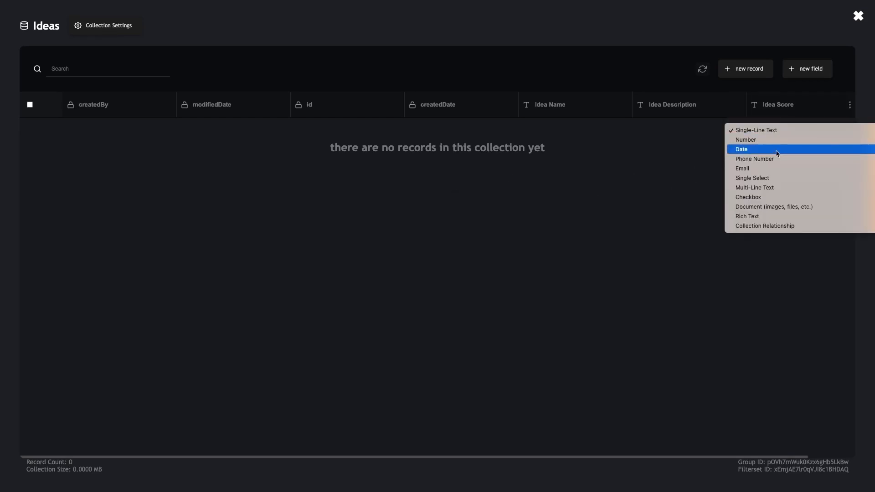
{"action": "left_click", "coordinate": [774, 140]}
{"action": "left_click", "coordinate": [730, 195]}
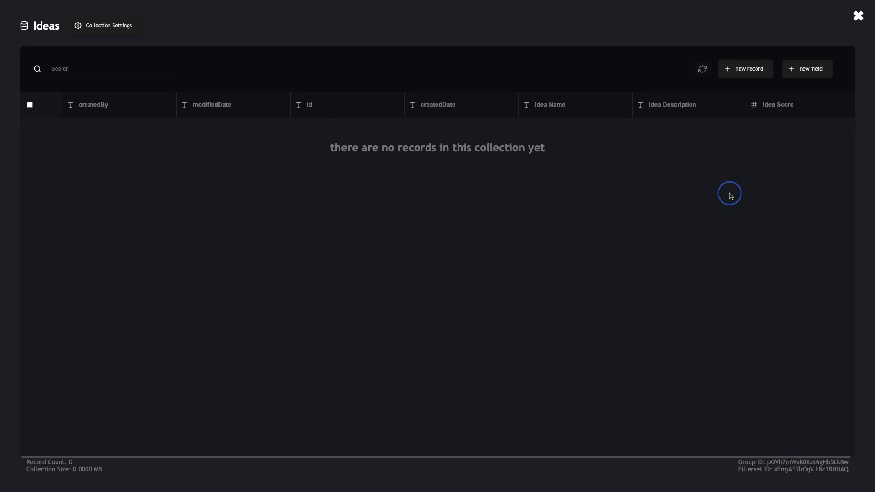
Start a new field named Board in the Ideas collection with the type Collection Relationship.
{"action": "left_click", "coordinate": [814, 73]}
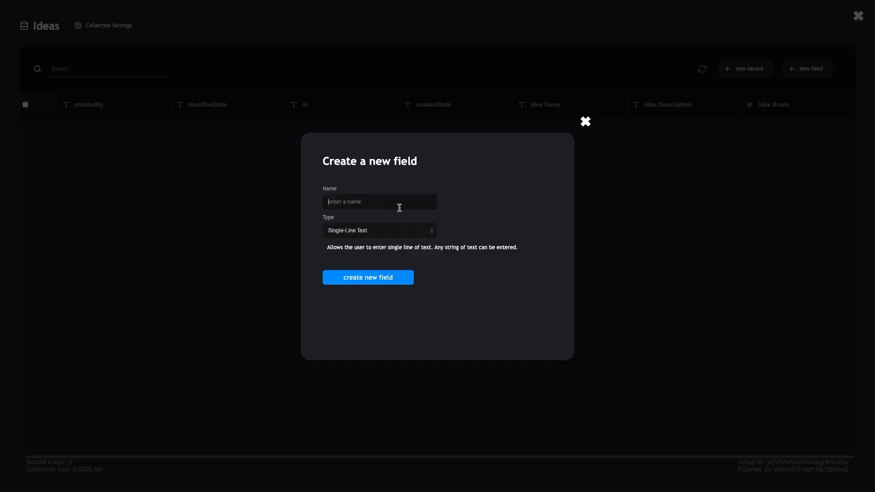
{"action": "type", "text": "I"}
{"action": "key", "text": "BackSpace"}
{"action": "type", "text": "Board"}
{"action": "left_click", "coordinate": [377, 230]}
{"action": "left_click", "coordinate": [399, 156]}
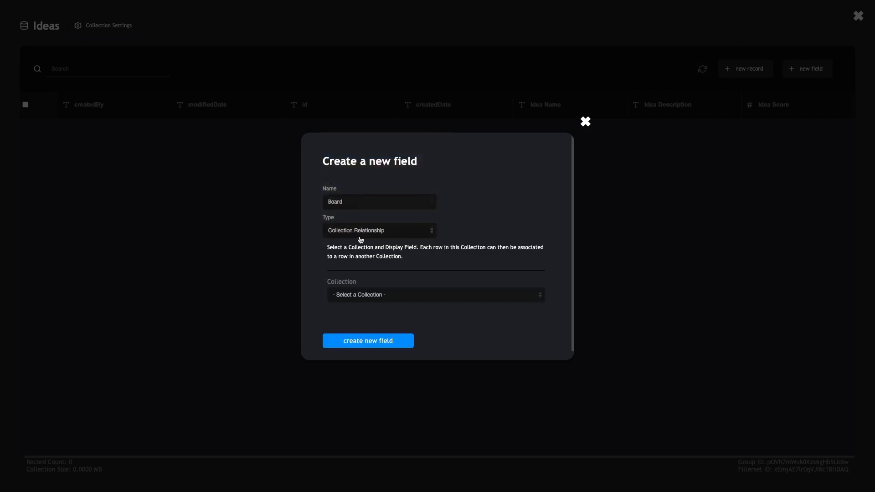
Link the new field to the Board collection with Board Name as display field, create it and close the Ideas collection.
{"action": "scroll", "coordinate": [337, 253], "scroll_direction": "down", "scroll_amount": 1}
{"action": "left_click", "coordinate": [369, 287]}
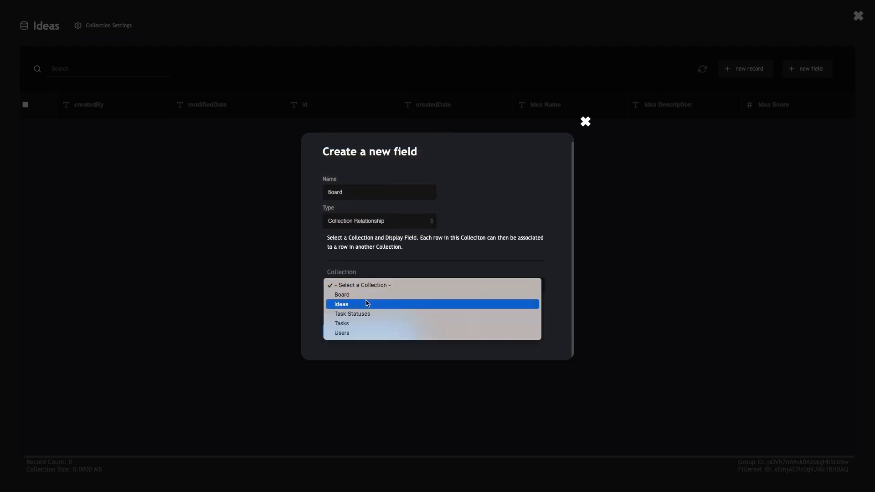
{"action": "left_click", "coordinate": [369, 295]}
{"action": "scroll", "coordinate": [388, 296], "scroll_direction": "down", "scroll_amount": 1}
{"action": "left_click", "coordinate": [387, 295]}
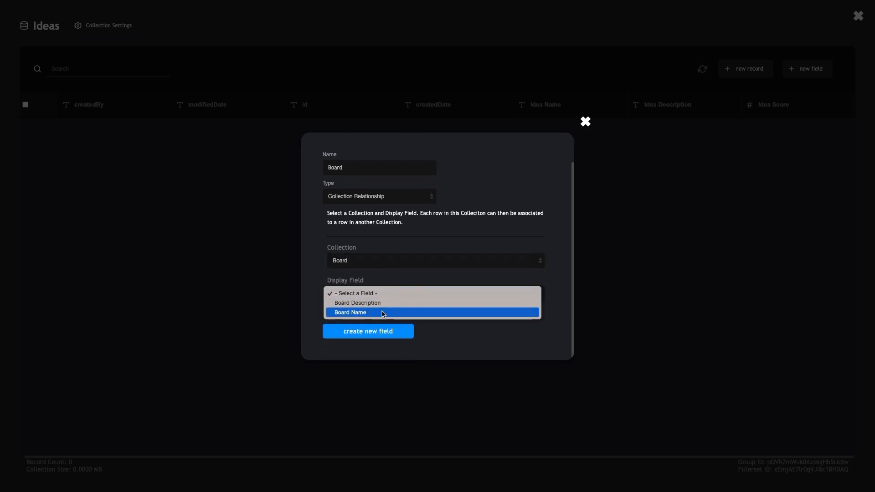
{"action": "left_click", "coordinate": [383, 313]}
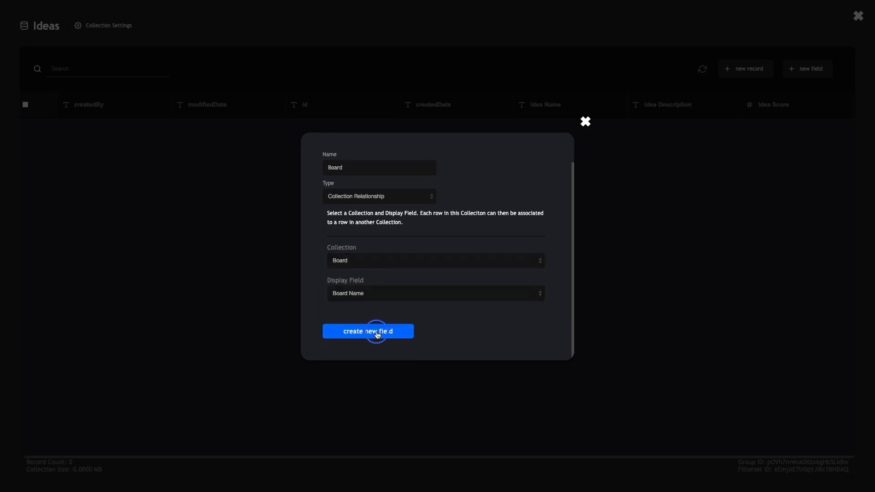
{"action": "left_click", "coordinate": [377, 336]}
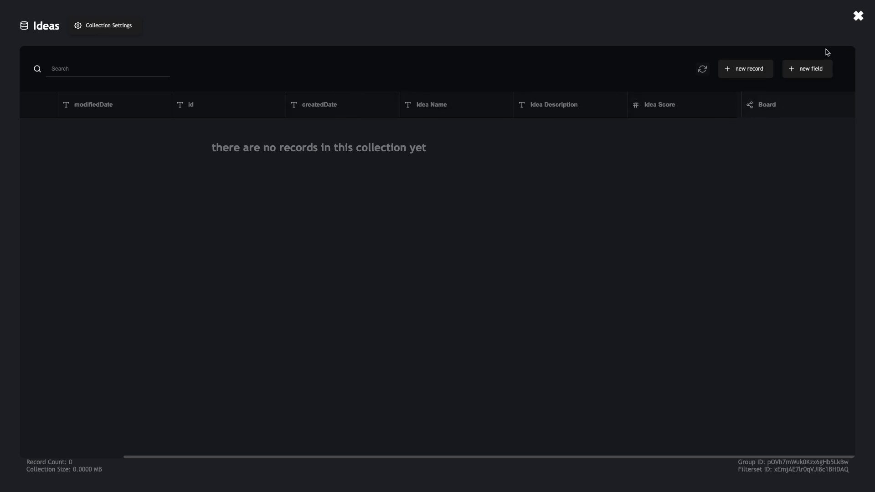
{"action": "left_click", "coordinate": [858, 16]}
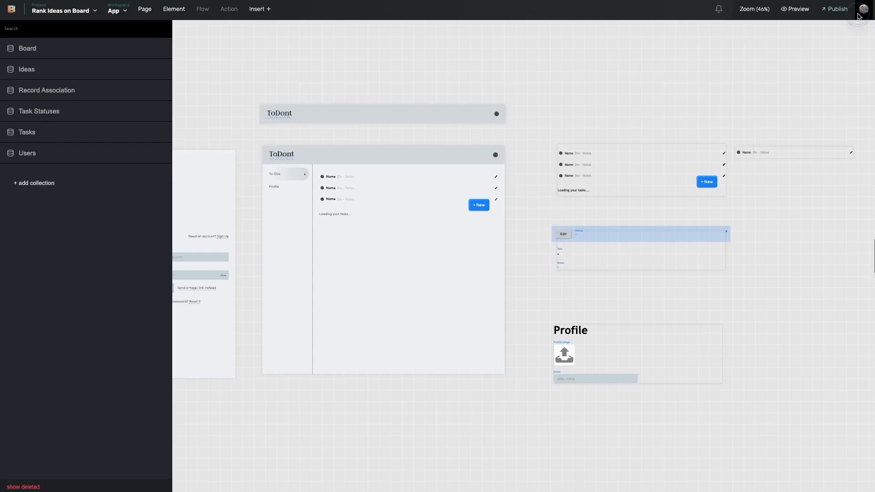
Create a new collection named Categories.
{"action": "left_click", "coordinate": [50, 182]}
{"action": "type", "text": "Categories"}
{"action": "left_click", "coordinate": [469, 333]}
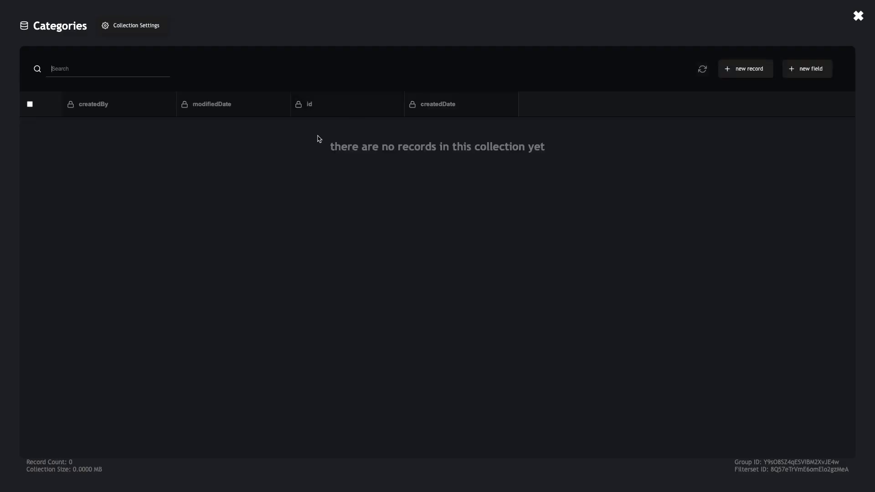
Add the single-line text fields Category Name and Category Description to the Categories collection and close it.
{"action": "left_click", "coordinate": [807, 71]}
{"action": "type", "text": "cae"}
{"action": "type", "text": "a"}
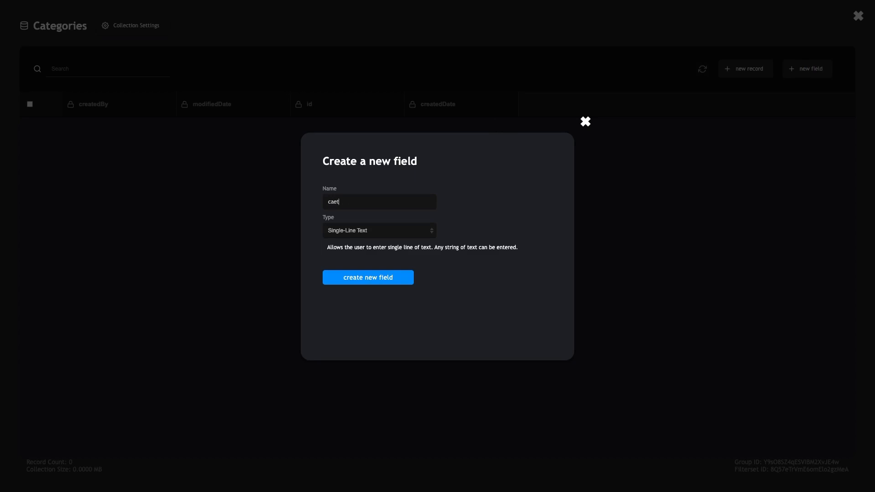
{"action": "key", "text": "BackSpace"}
{"action": "key", "text": "BackSpace"}
{"action": "type", "text": "C"}
{"action": "left_click", "coordinate": [363, 280]}
{"action": "left_click", "coordinate": [803, 72]}
{"action": "type", "text": "Ca"}
{"action": "left_click", "coordinate": [395, 273]}
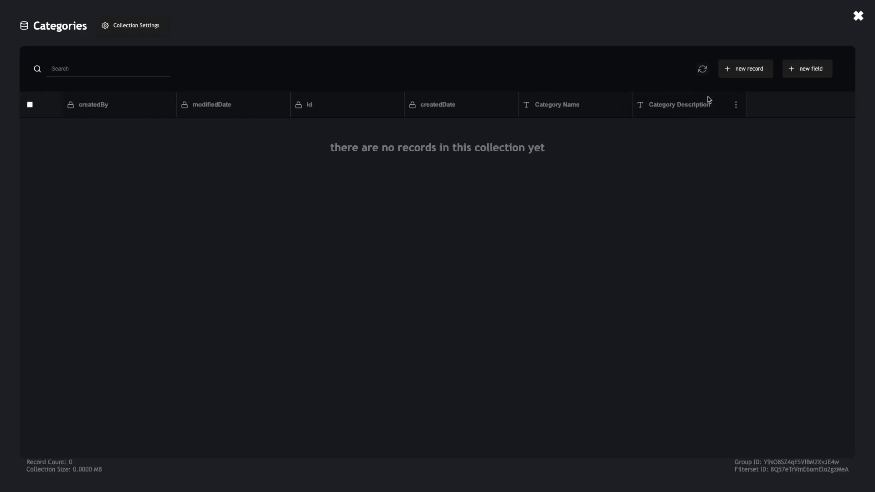
{"action": "left_click", "coordinate": [858, 21]}
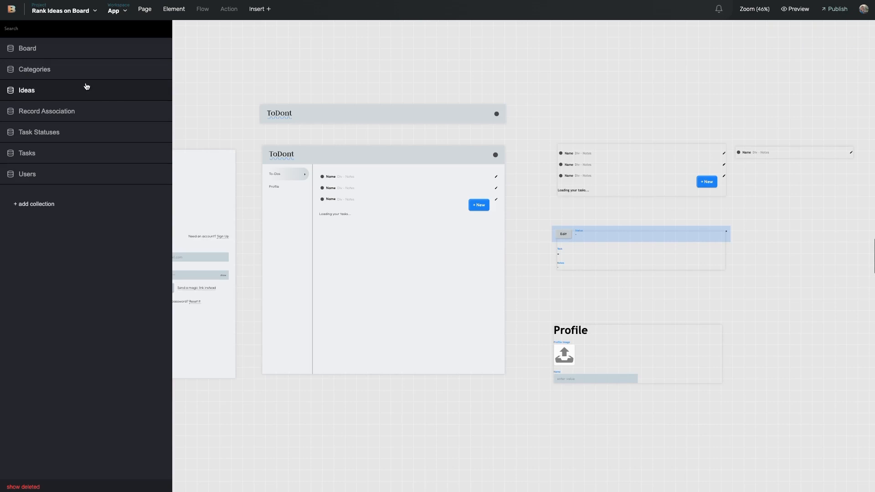
Create a new collection named "Idea Score <> Category Relationship".
{"action": "left_click", "coordinate": [35, 203]}
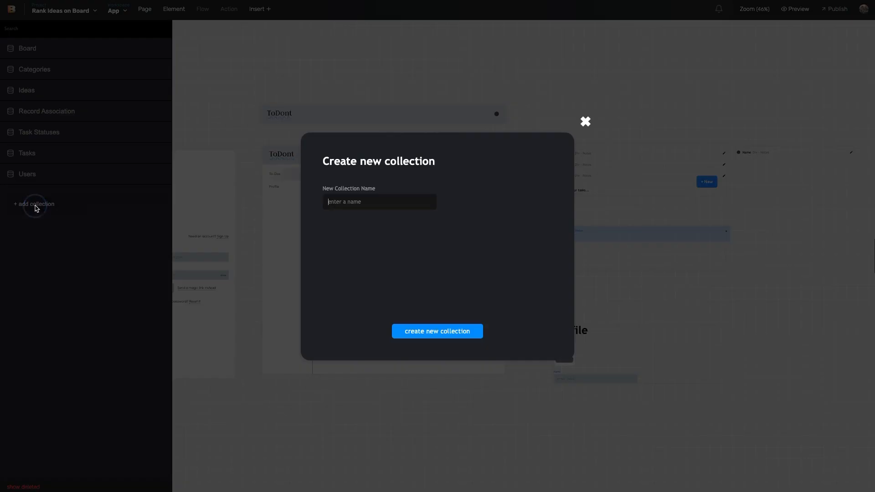
{"action": "left_click", "coordinate": [329, 202]}
{"action": "type", "text": "Idea Score <> Category Relationship"}
{"action": "left_click", "coordinate": [454, 329]}
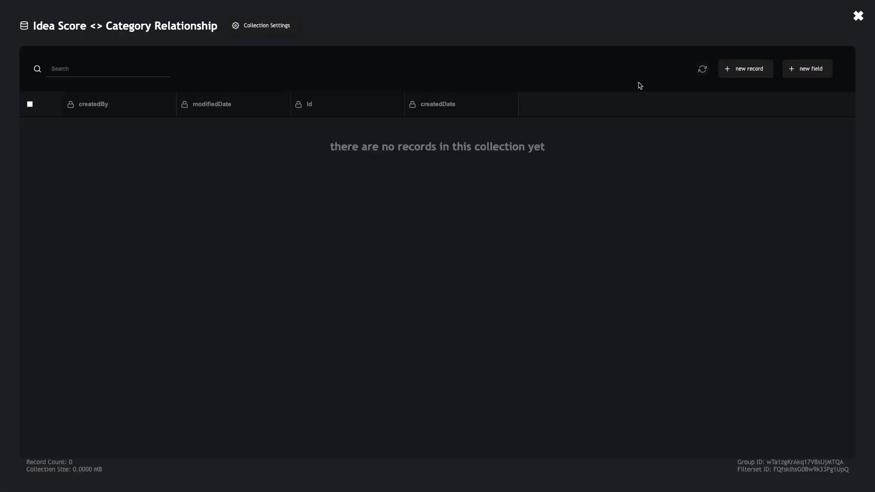
Add an Idea field of type Collection Relationship, linked to the Ideas collection with Idea Name as display field.
{"action": "left_click", "coordinate": [806, 69]}
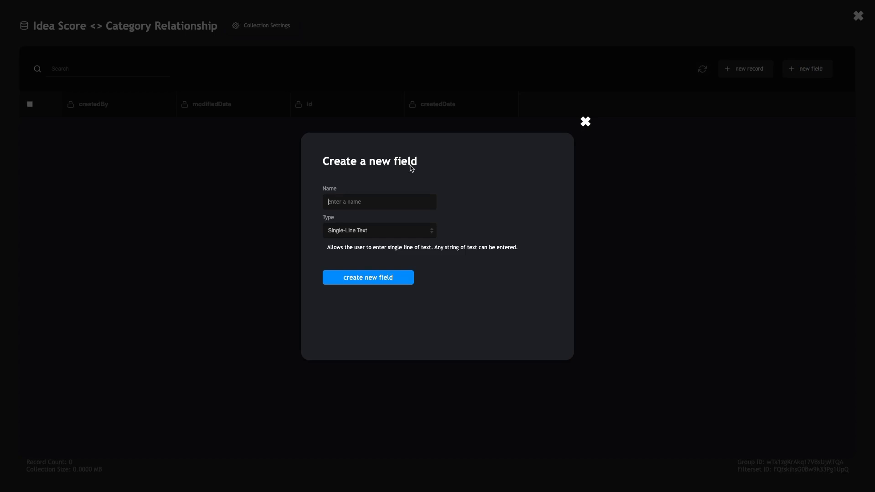
{"action": "type", "text": "Idea"}
{"action": "left_click", "coordinate": [379, 231]}
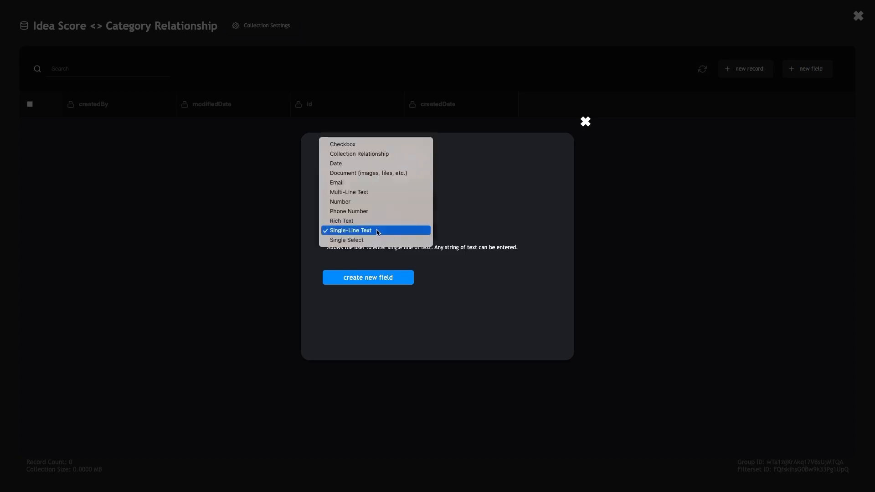
{"action": "left_click", "coordinate": [405, 154]}
{"action": "left_click", "coordinate": [382, 295]}
{"action": "left_click", "coordinate": [369, 332]}
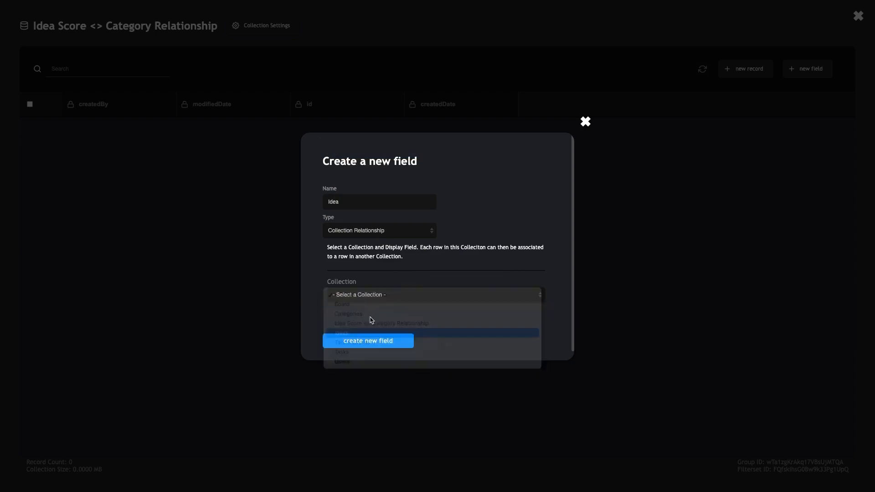
{"action": "left_click", "coordinate": [372, 331]}
{"action": "left_click", "coordinate": [365, 356]}
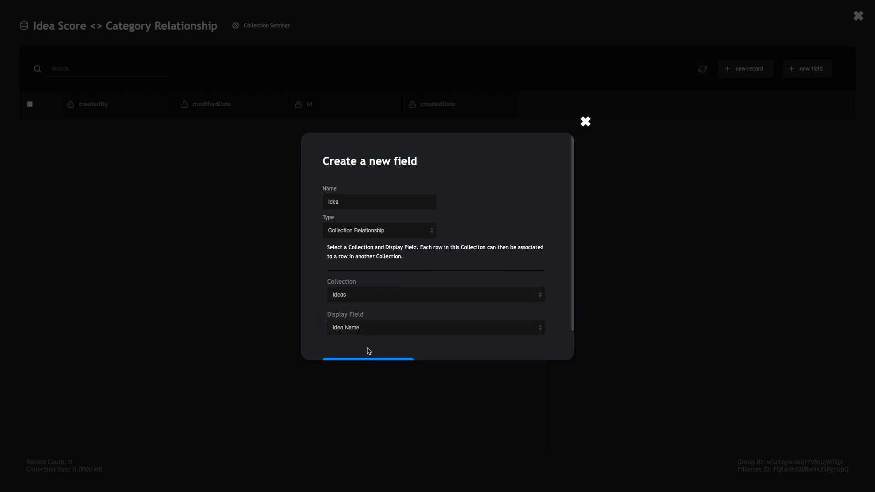
{"action": "scroll", "coordinate": [367, 352], "scroll_direction": "down", "scroll_amount": 1}
{"action": "left_click", "coordinate": [372, 337]}
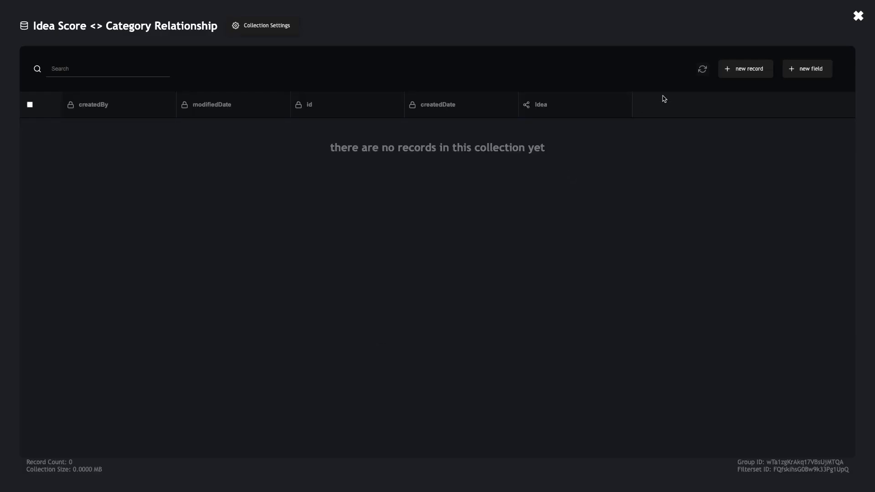
Add a Category field of type Collection Relationship, linked to the Categories collection with Category Name as display field.
{"action": "left_click", "coordinate": [793, 76]}
{"action": "type", "text": "Category"}
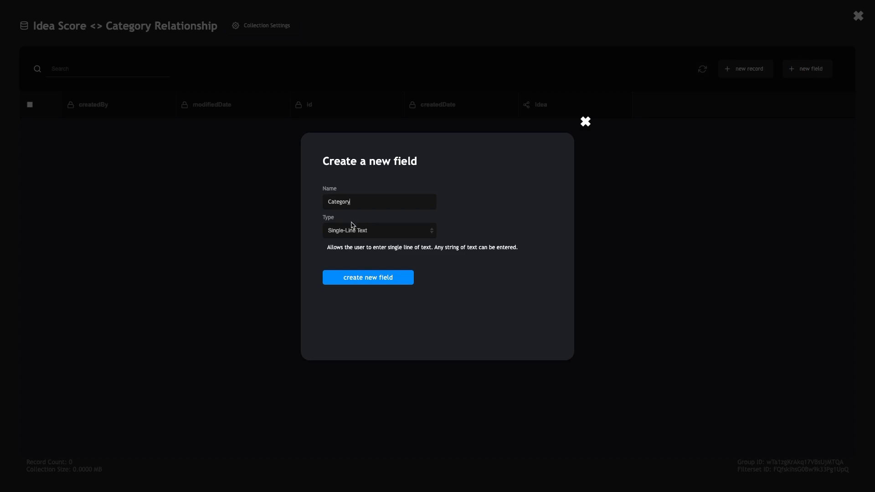
{"action": "left_click", "coordinate": [352, 226]}
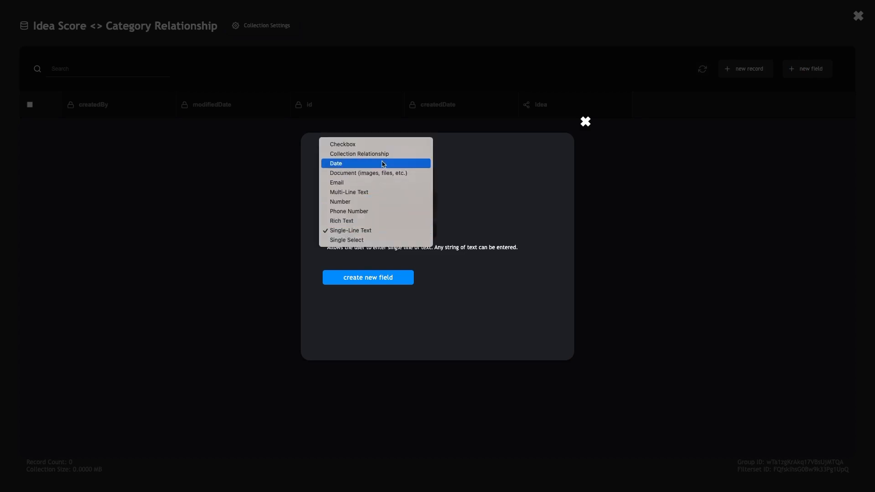
{"action": "left_click", "coordinate": [360, 152]}
{"action": "left_click", "coordinate": [365, 295]}
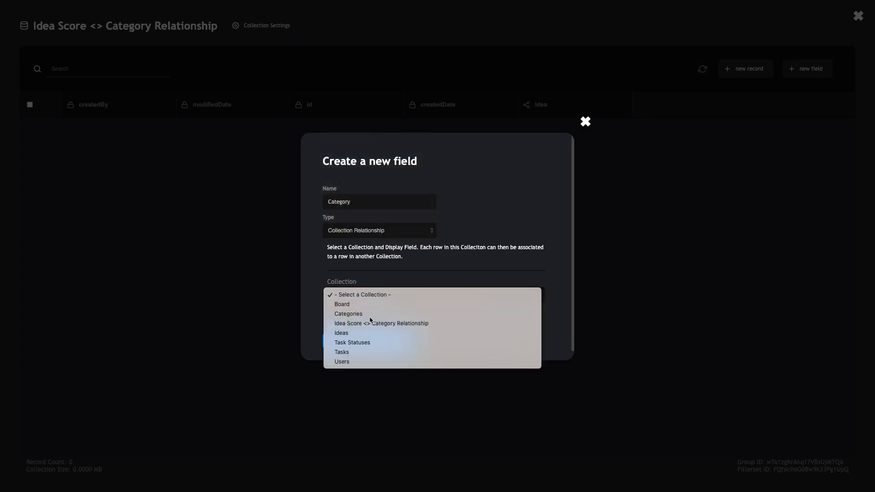
{"action": "left_click", "coordinate": [371, 313]}
{"action": "scroll", "coordinate": [373, 318], "scroll_direction": "down", "scroll_amount": 1}
{"action": "left_click", "coordinate": [373, 317]}
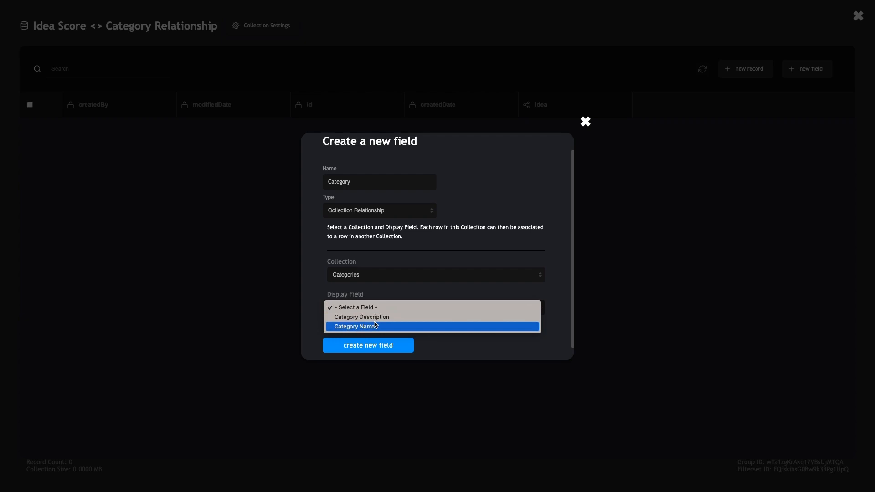
{"action": "left_click", "coordinate": [375, 326]}
{"action": "left_click", "coordinate": [370, 346]}
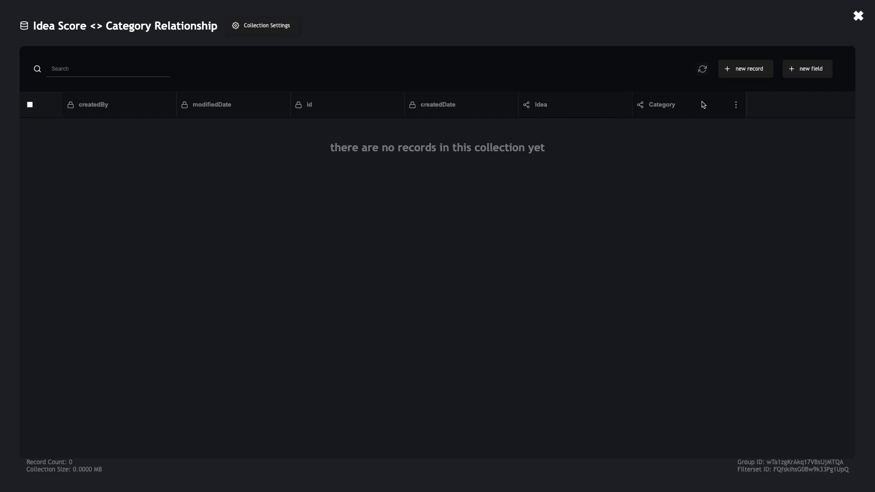
Add a Number field named Score and close the Idea Score <> Category Relationship collection.
{"action": "left_click", "coordinate": [818, 71]}
{"action": "type", "text": "Score"}
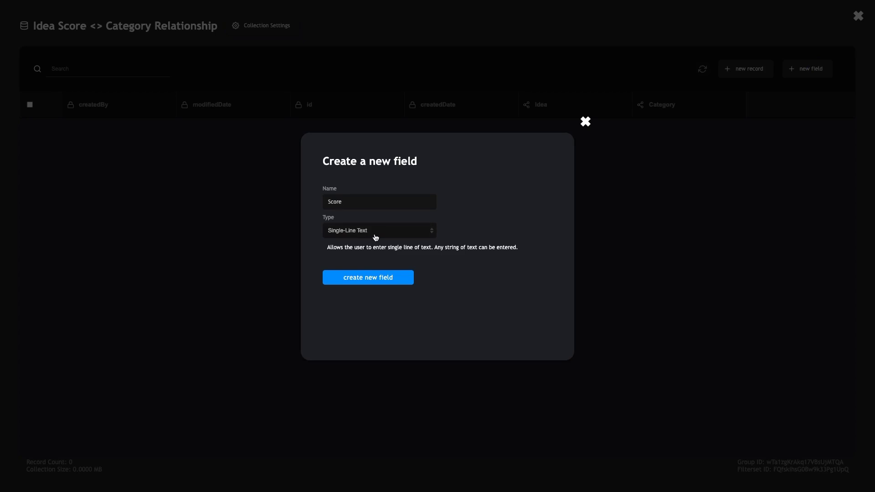
{"action": "left_click", "coordinate": [376, 238]}
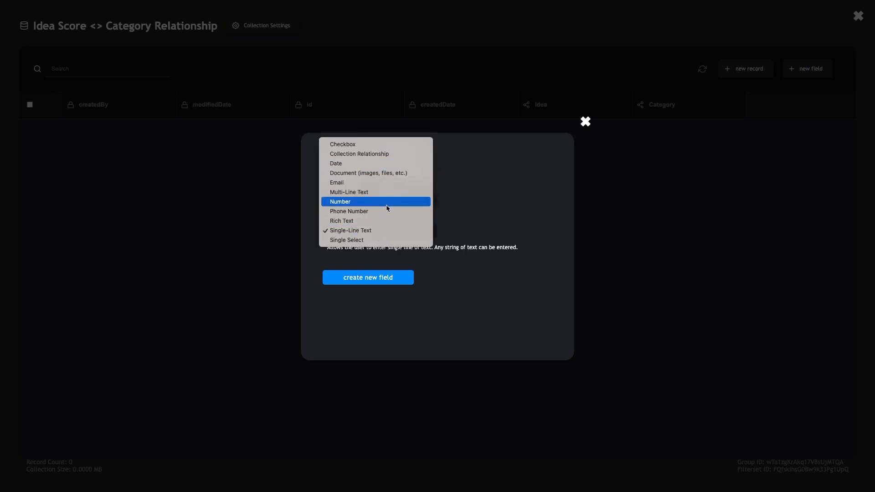
{"action": "left_click", "coordinate": [386, 202]}
{"action": "left_click", "coordinate": [370, 277]}
{"action": "scroll", "coordinate": [704, 107], "scroll_direction": "right", "scroll_amount": 1}
{"action": "scroll", "coordinate": [705, 109], "scroll_direction": "left", "scroll_amount": 1}
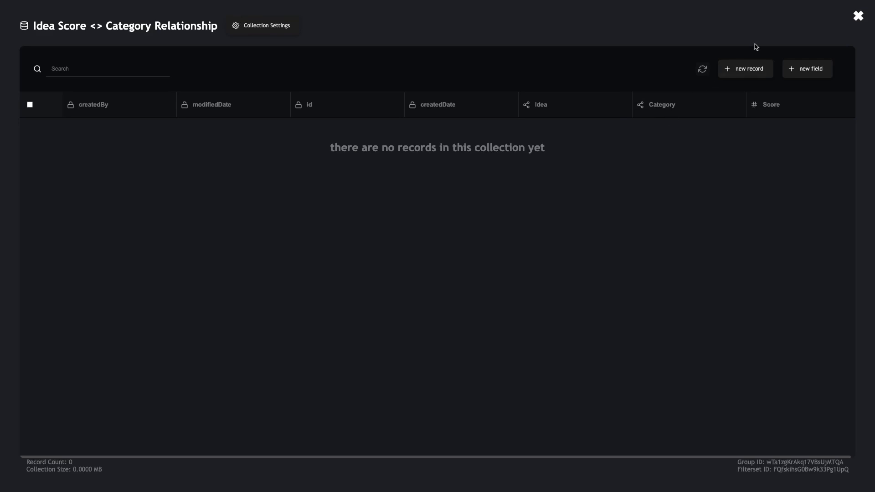
{"action": "left_click", "coordinate": [858, 19]}
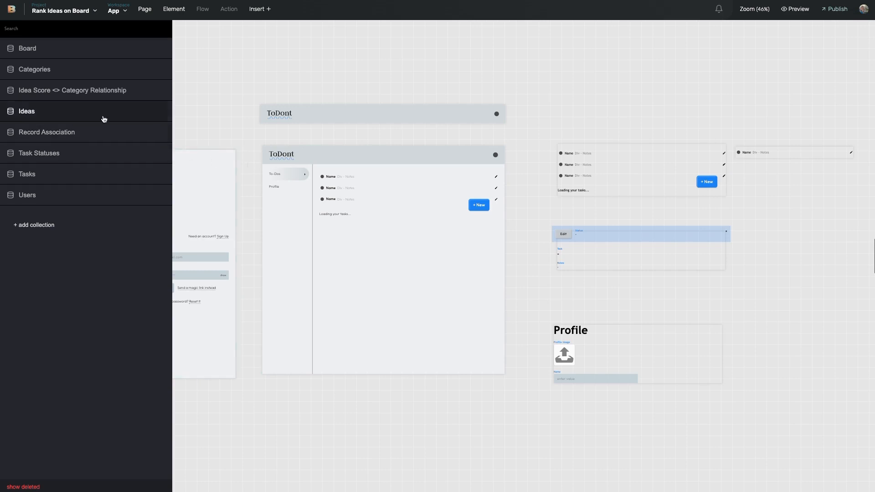
Enable user restrictions on the Categories collection with access type Owner/Creator Only, and close the collection.
{"action": "left_click", "coordinate": [62, 69]}
{"action": "left_click", "coordinate": [155, 26]}
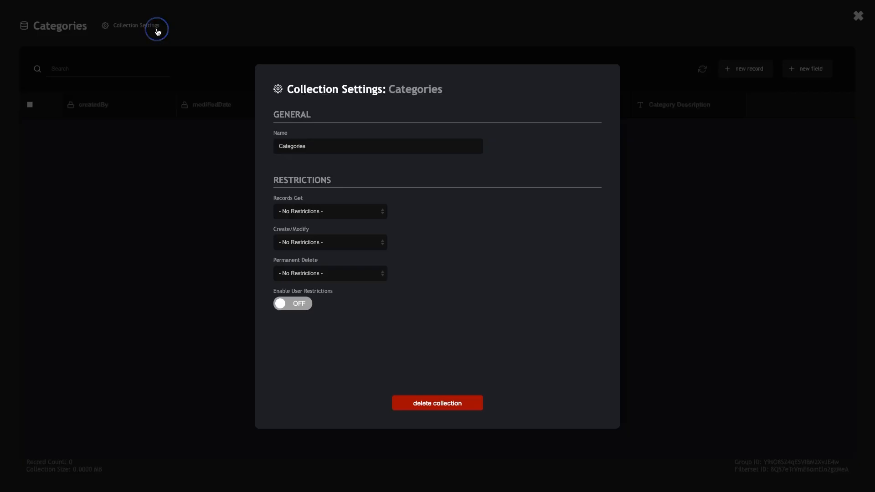
{"action": "left_click", "coordinate": [294, 302]}
{"action": "left_click", "coordinate": [343, 335]}
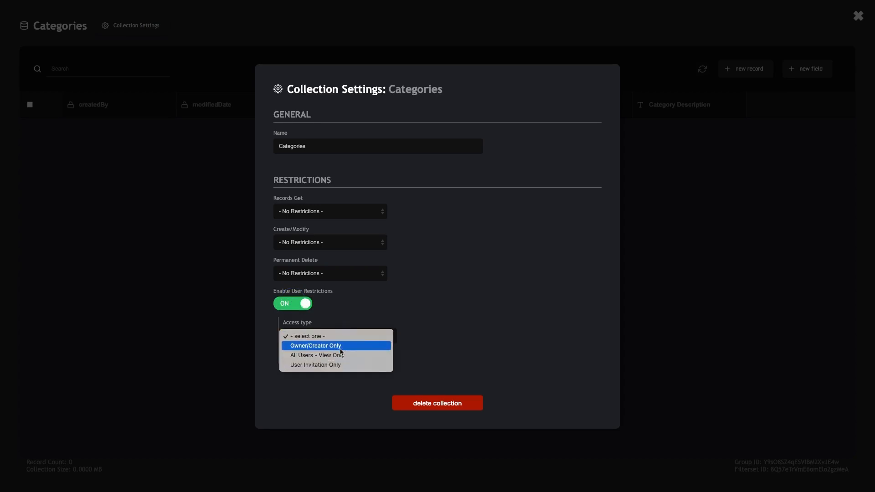
{"action": "left_click", "coordinate": [340, 345]}
{"action": "left_click", "coordinate": [705, 190]}
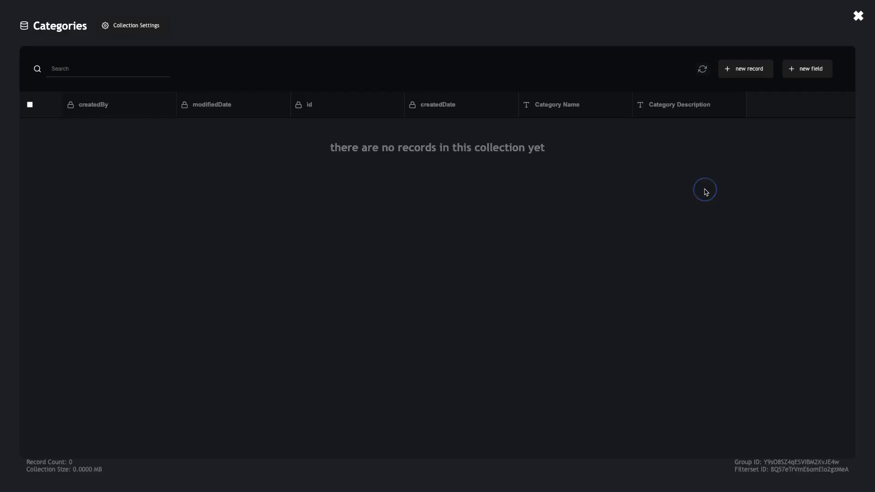
{"action": "left_click", "coordinate": [857, 16]}
Enable user restrictions on the Idea Score <> Category Relationship collection with access type Owner/Creator Only, and close it.
{"action": "left_click", "coordinate": [72, 90]}
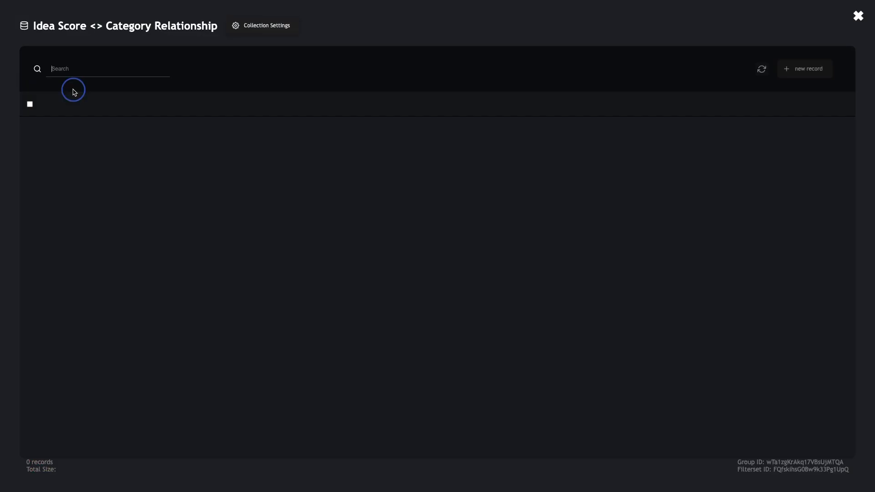
{"action": "left_click", "coordinate": [272, 24]}
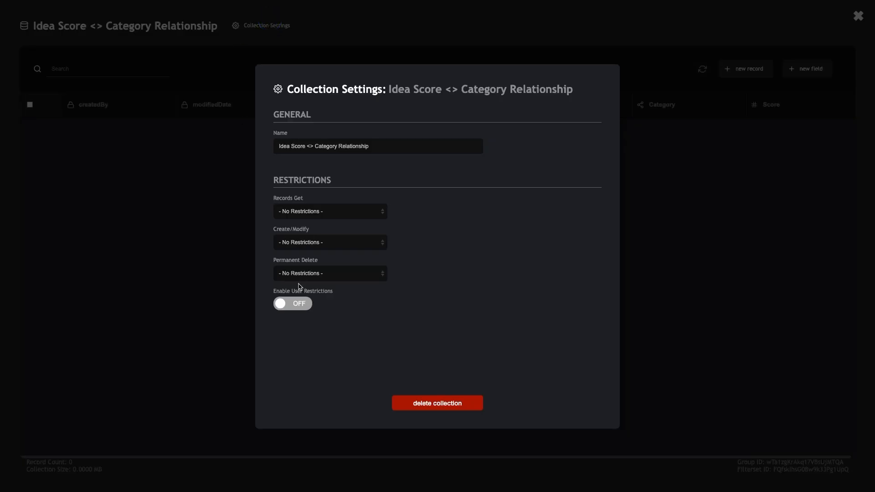
{"action": "left_click", "coordinate": [294, 303]}
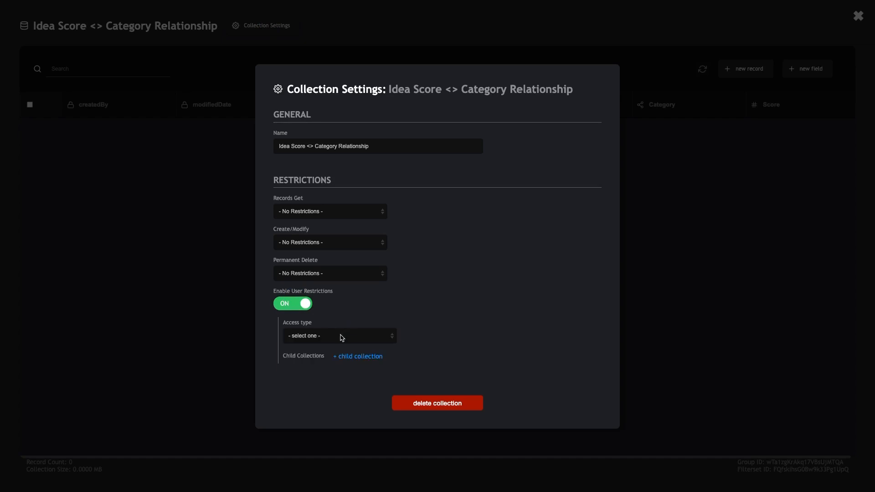
{"action": "left_click", "coordinate": [341, 336]}
{"action": "left_click", "coordinate": [339, 347]}
{"action": "left_click", "coordinate": [688, 234]}
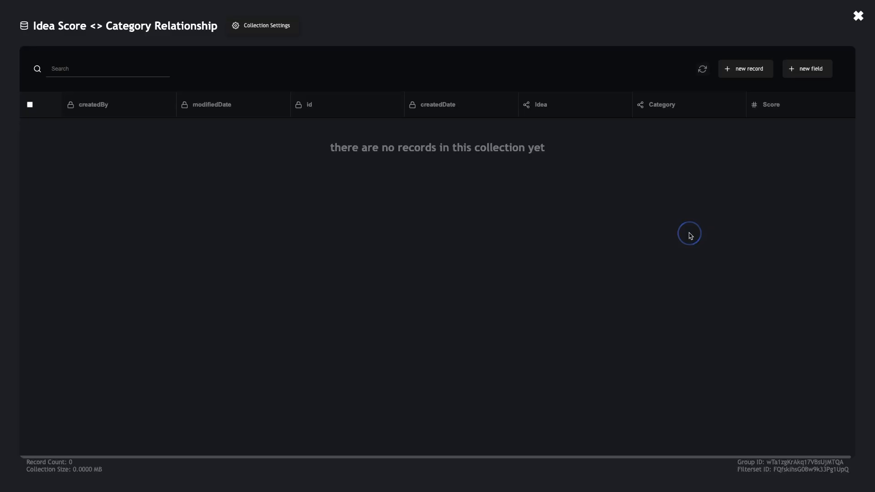
{"action": "left_click", "coordinate": [859, 17]}
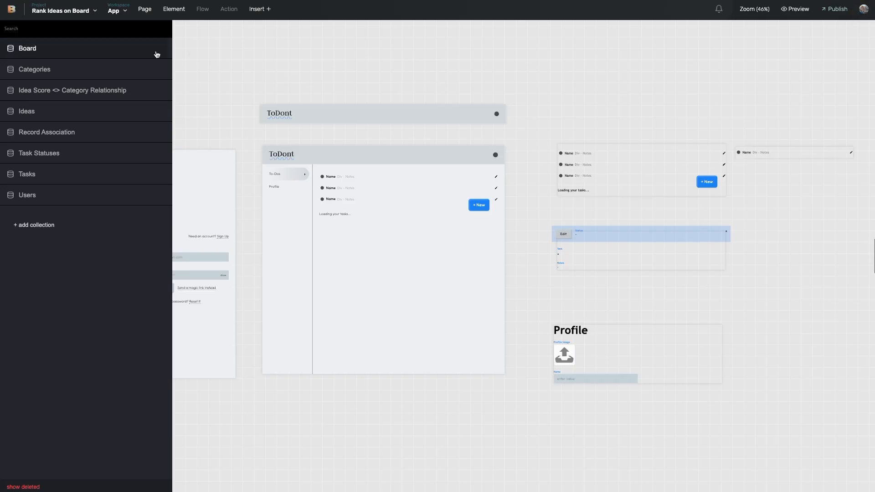
Enable user restrictions on the Ideas collection with access type Owner/Creator Only and leave its settings.
{"action": "left_click", "coordinate": [106, 108]}
{"action": "left_click", "coordinate": [119, 29]}
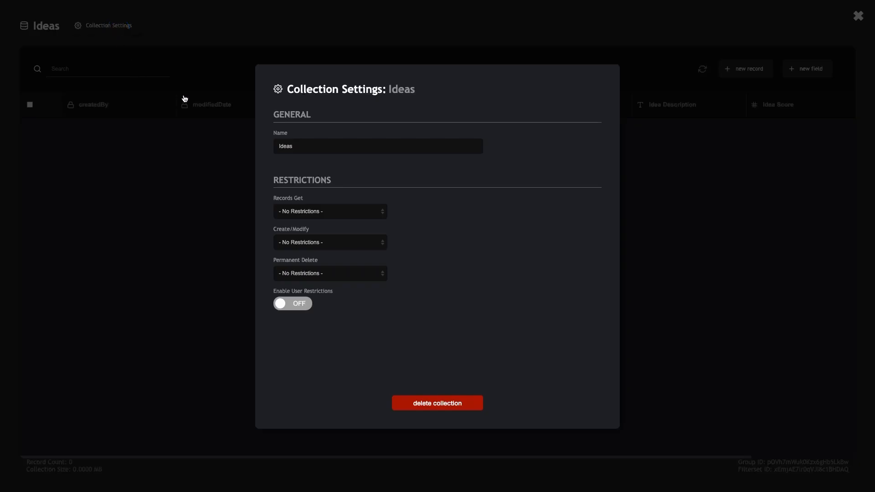
{"action": "left_click", "coordinate": [294, 303]}
{"action": "left_click", "coordinate": [341, 335]}
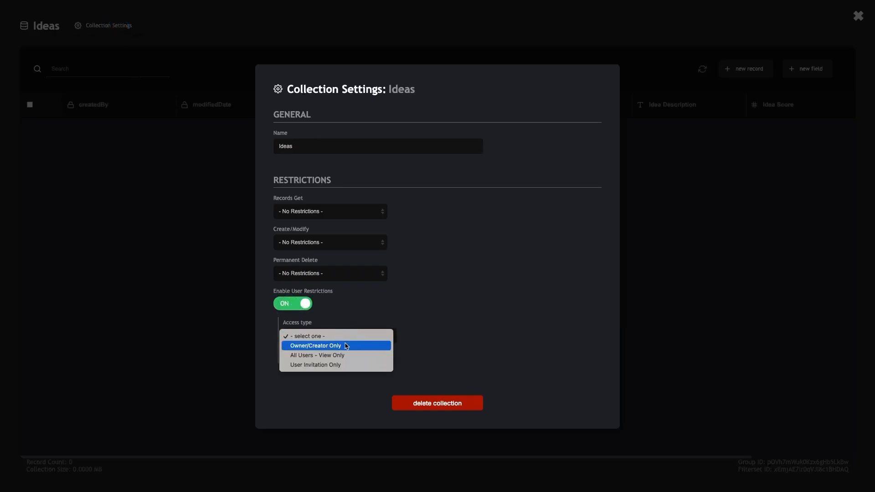
{"action": "left_click", "coordinate": [340, 345]}
{"action": "left_click", "coordinate": [733, 272]}
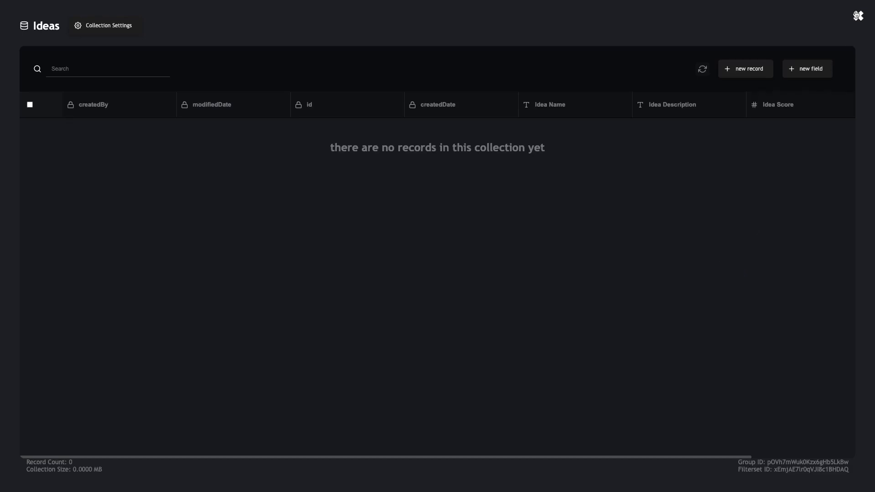